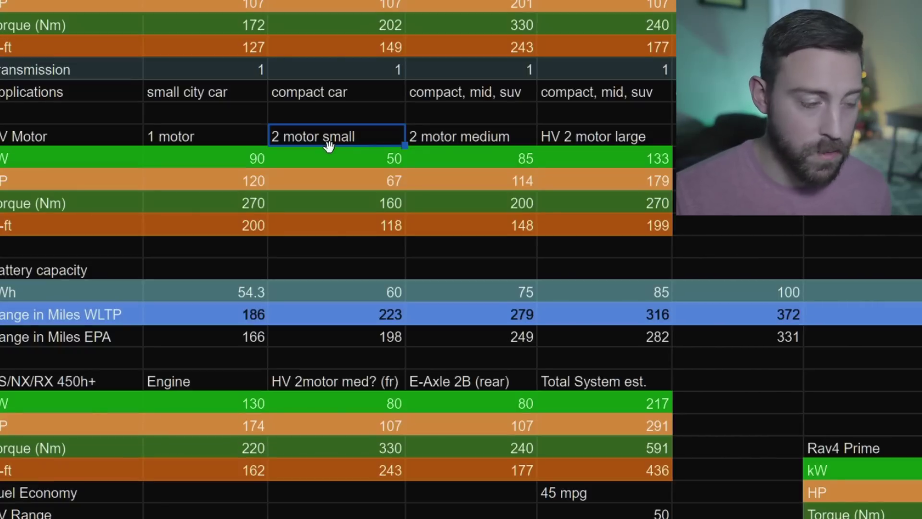
Step: Compare the HV 2 motor large specifications with the Rav4 Prime's front motor and total system horsepower
{"action": "left_click", "coordinate": [547, 135]}
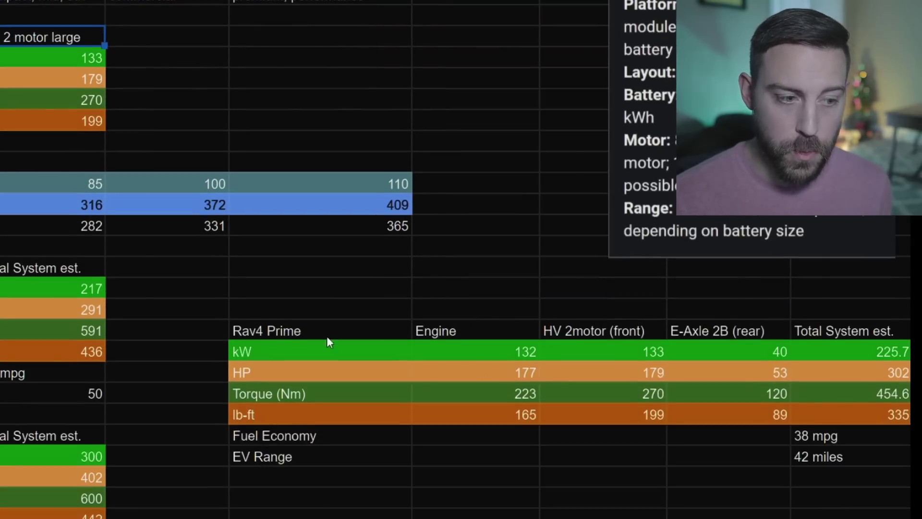
{"action": "left_click_drag", "start_coordinate": [221, 413], "coordinate": [903, 518]}
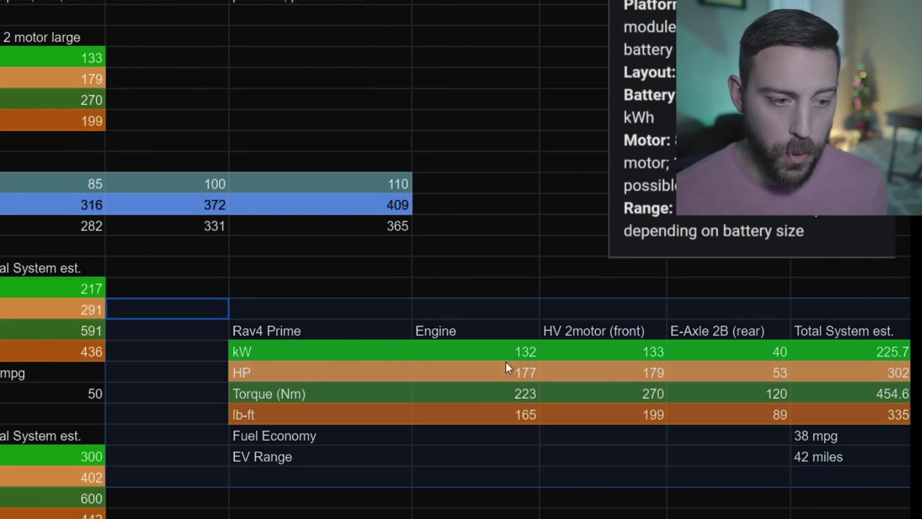
{"action": "left_click", "coordinate": [883, 372]}
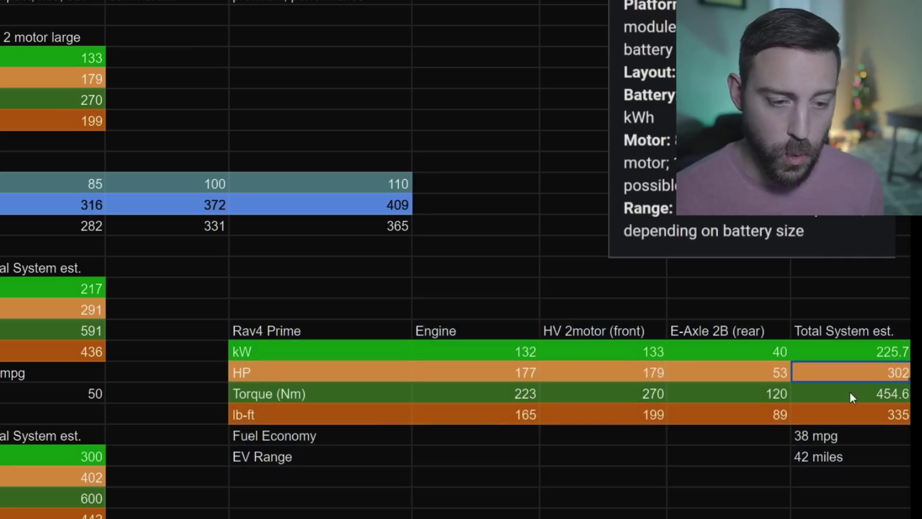
{"action": "left_click", "coordinate": [637, 372]}
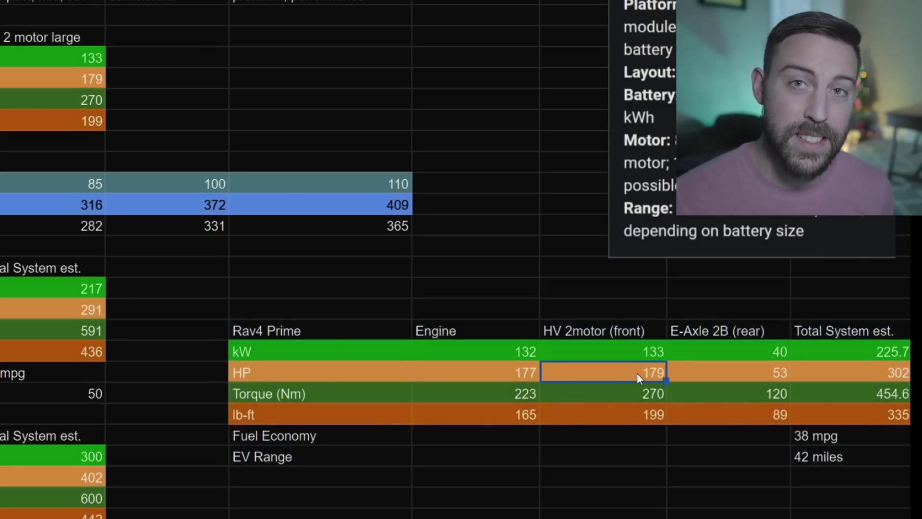
{"action": "scroll", "coordinate": [636, 373], "scroll_direction": "up", "scroll_amount": 1}
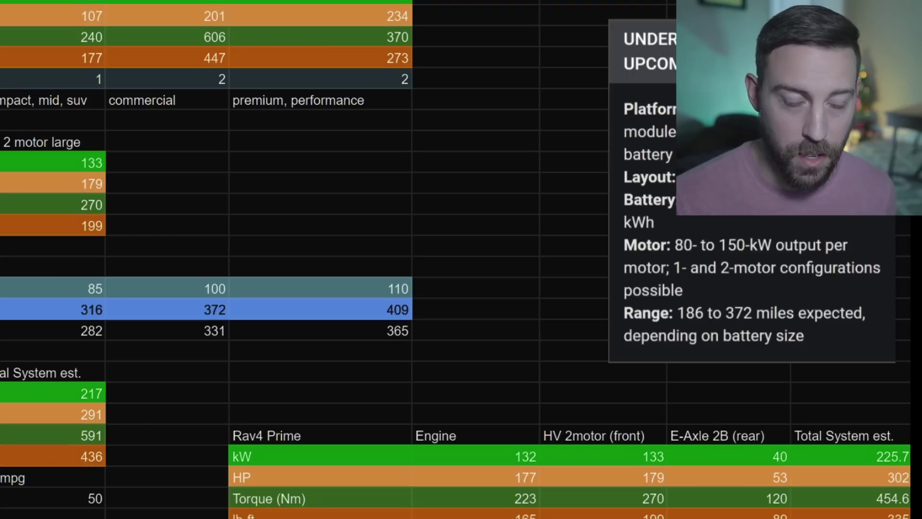
{"action": "left_click", "coordinate": [56, 143]}
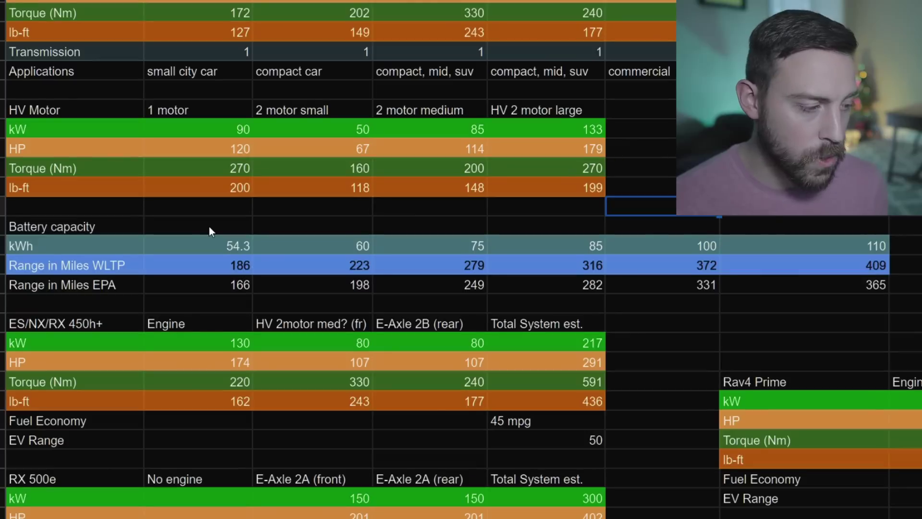
Step: Review the battery capacity and range table alongside the summary of Toyota's upcoming EVs
{"action": "left_click", "coordinate": [209, 226]}
{"action": "left_click_drag", "start_coordinate": [243, 249], "coordinate": [711, 294]}
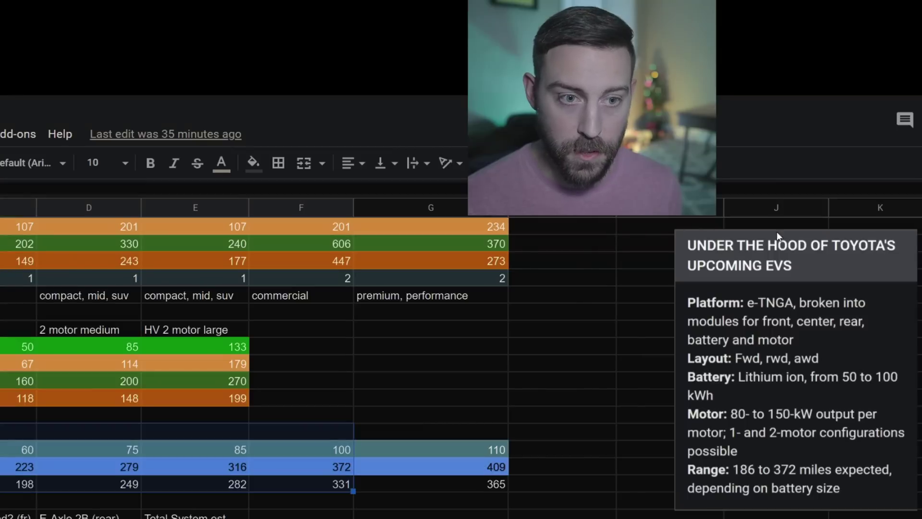
{"action": "left_click", "coordinate": [737, 273]}
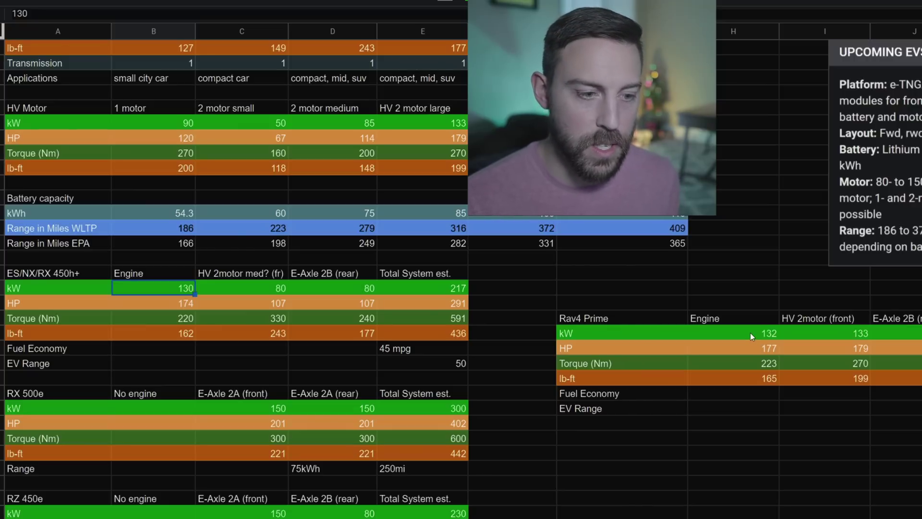
Step: Examine the ES/NX/RX 450h+ engine, front motor, rear axle and total system figures against the Rav4 Prime engine
{"action": "left_click", "coordinate": [750, 331]}
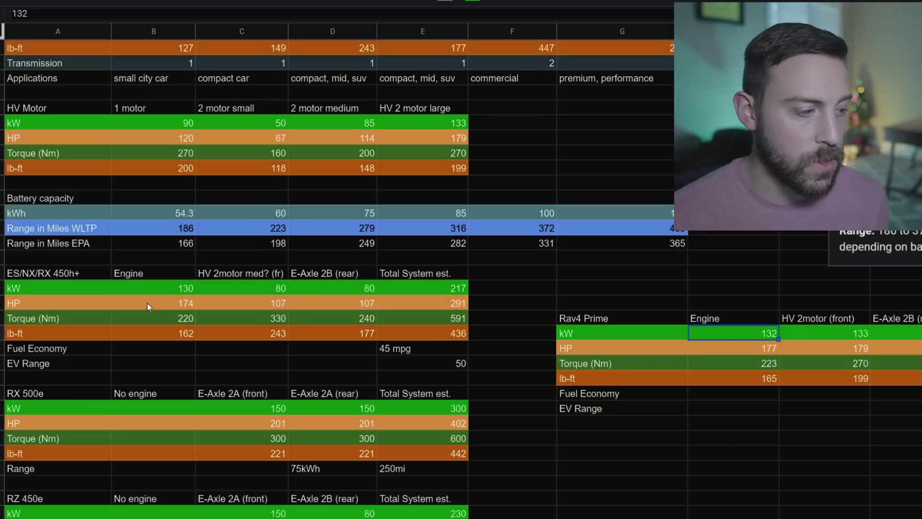
{"action": "left_click", "coordinate": [147, 303]}
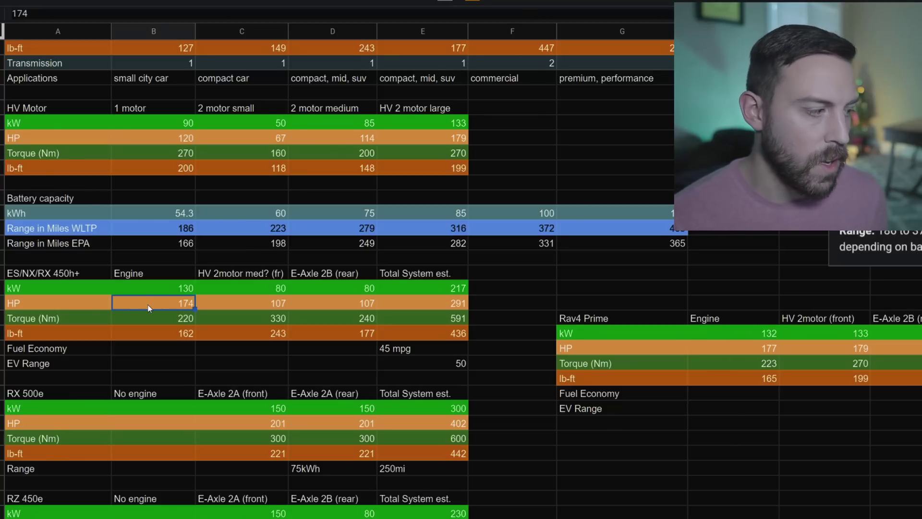
{"action": "left_click", "coordinate": [245, 302]}
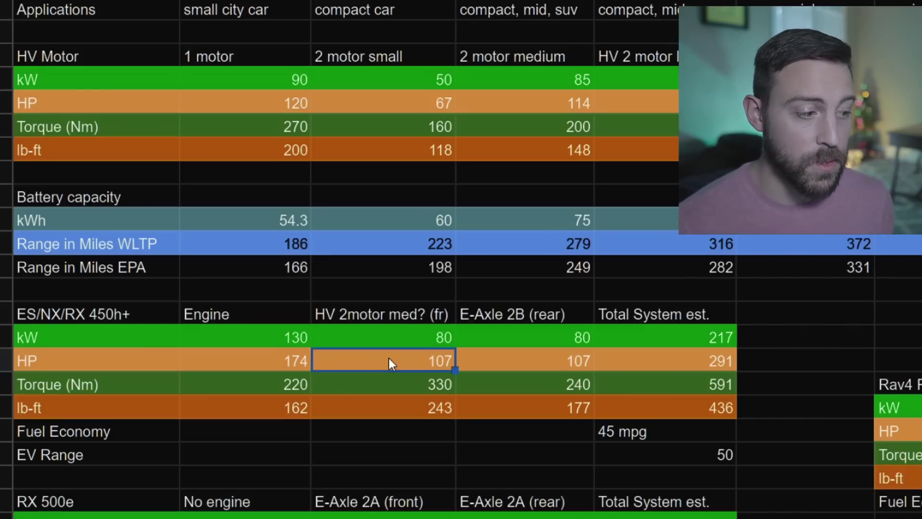
{"action": "left_click", "coordinate": [514, 364]}
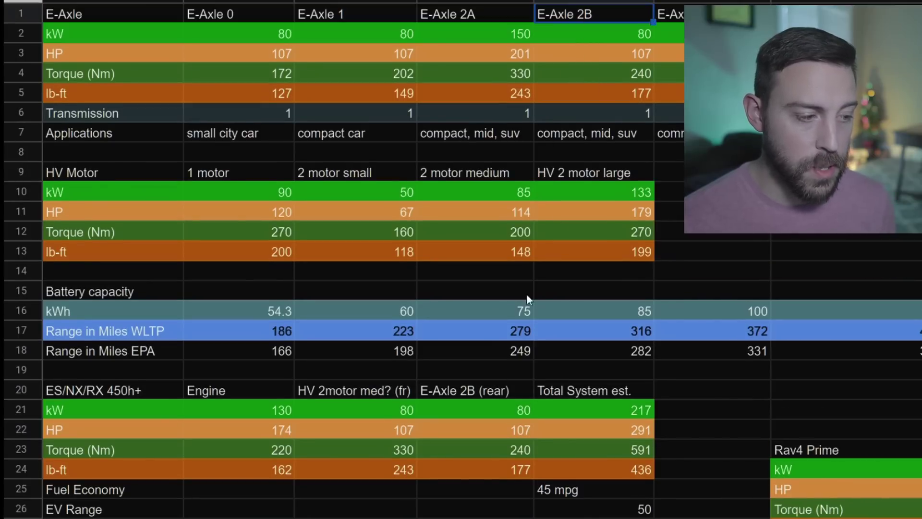
{"action": "left_click", "coordinate": [466, 389]}
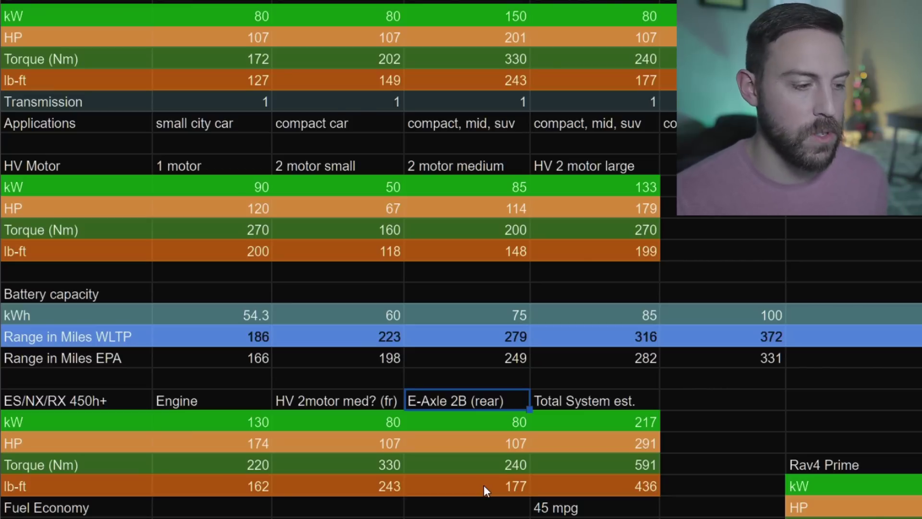
{"action": "left_click", "coordinate": [613, 439]}
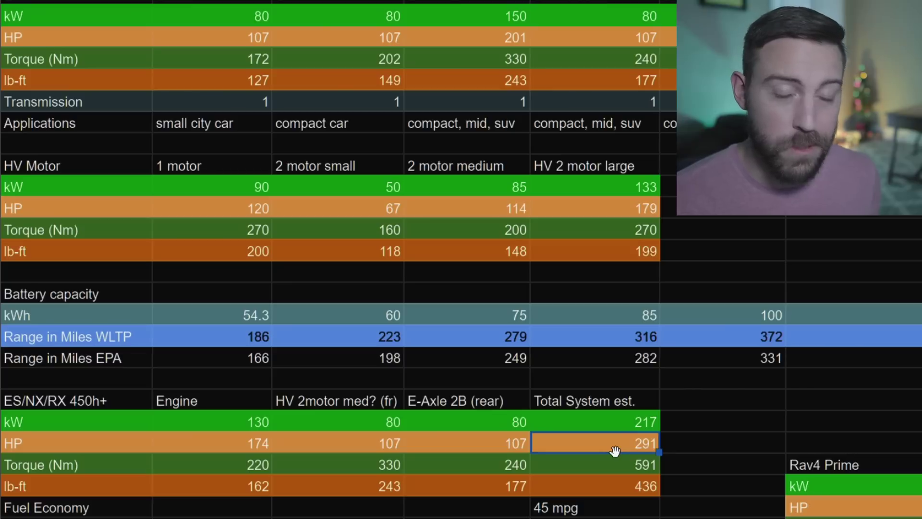
{"action": "left_click", "coordinate": [618, 490]}
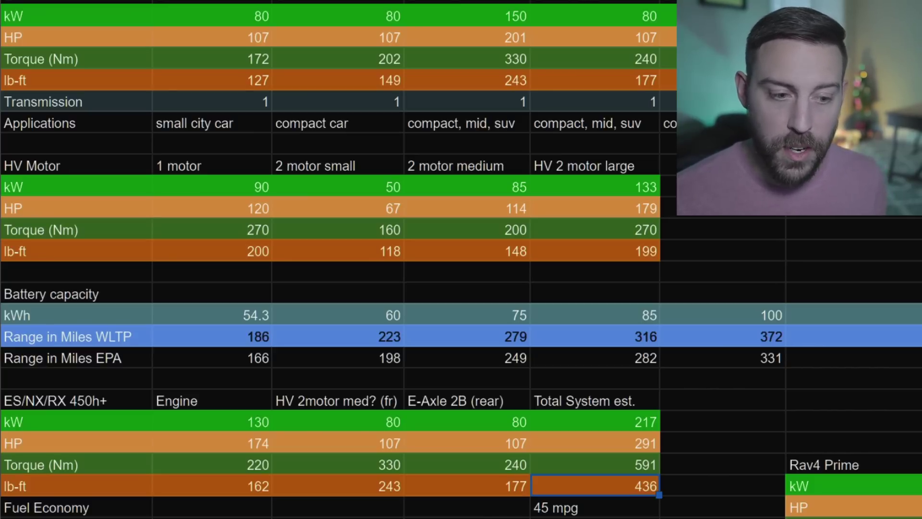
Step: Clear the "E-Axle 2B (rear)" header from the Rav4 Prime table, leaving its motor figures in place
{"action": "scroll", "coordinate": [626, 367], "scroll_direction": "down", "scroll_amount": 3}
{"action": "scroll", "coordinate": [626, 367], "scroll_direction": "right", "scroll_amount": 10}
{"action": "left_click", "coordinate": [625, 367]}
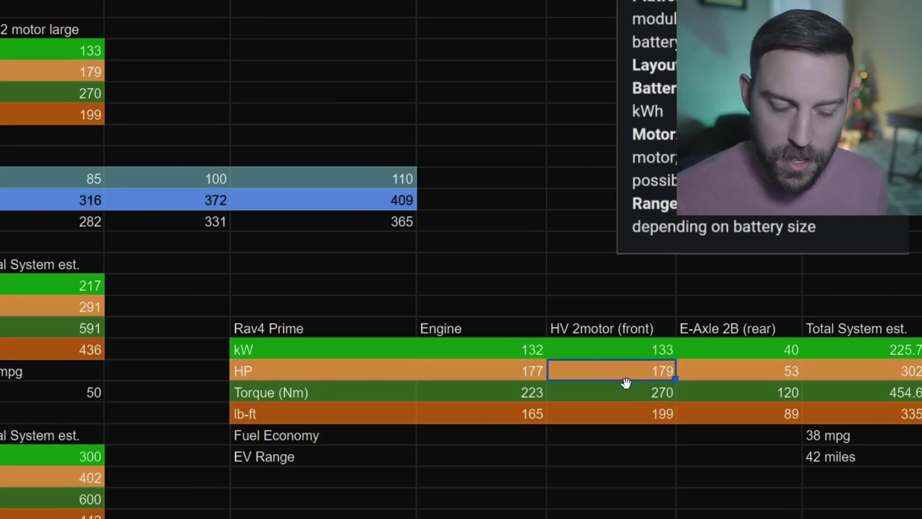
{"action": "left_click", "coordinate": [756, 371]}
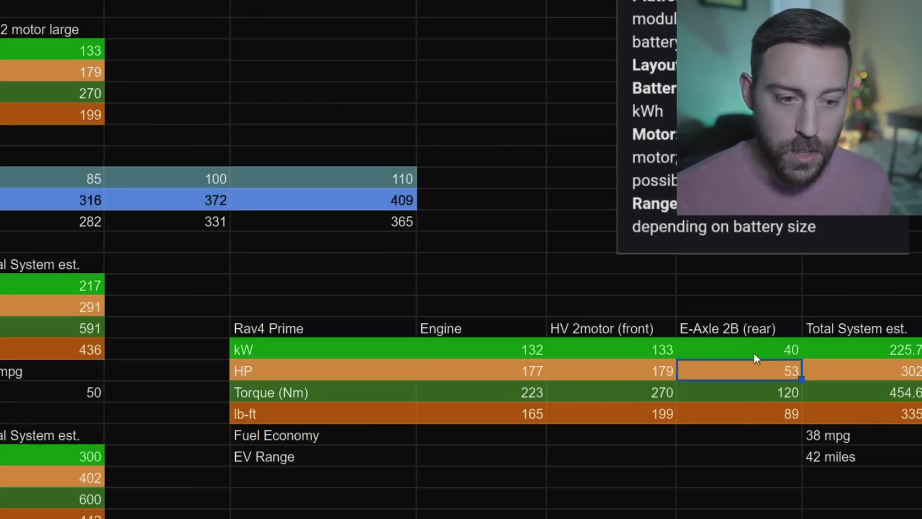
{"action": "double_click", "coordinate": [775, 327]}
{"action": "left_click_drag", "start_coordinate": [774, 327], "coordinate": [682, 326]}
{"action": "key", "text": "BackSpace"}
{"action": "left_click", "coordinate": [746, 356]}
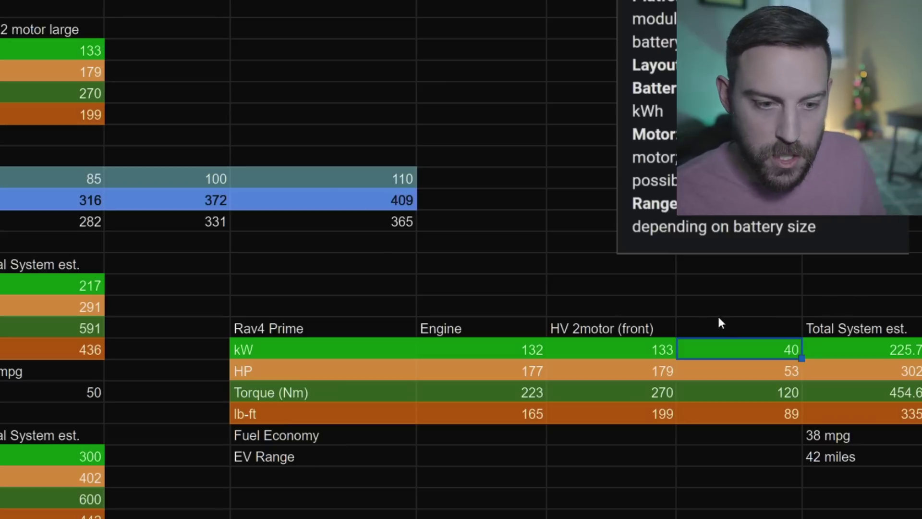
{"action": "left_click", "coordinate": [726, 331]}
{"action": "left_click", "coordinate": [728, 378]}
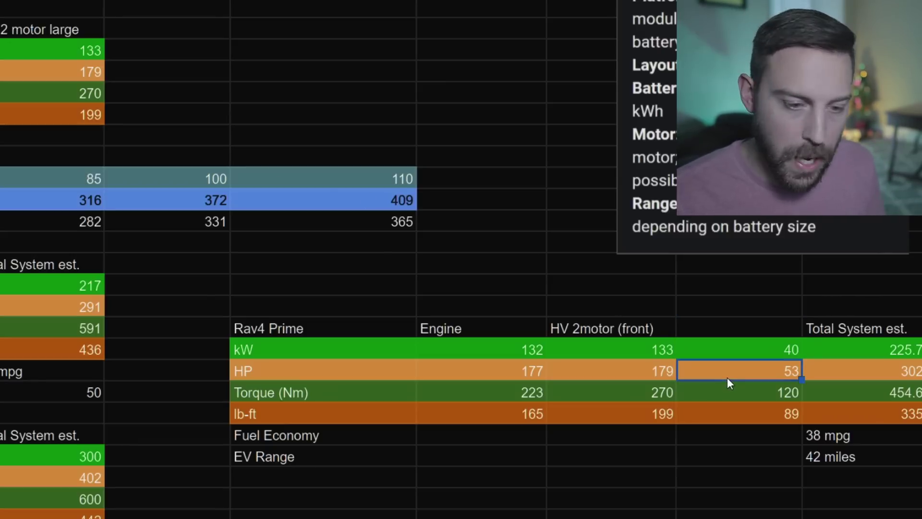
Step: Compare the Rav4 Prime's total lb-ft with the ES/NX/RX 450h+ total torque, and check the 450h+ fuel economy and EV range
{"action": "left_click", "coordinate": [876, 415]}
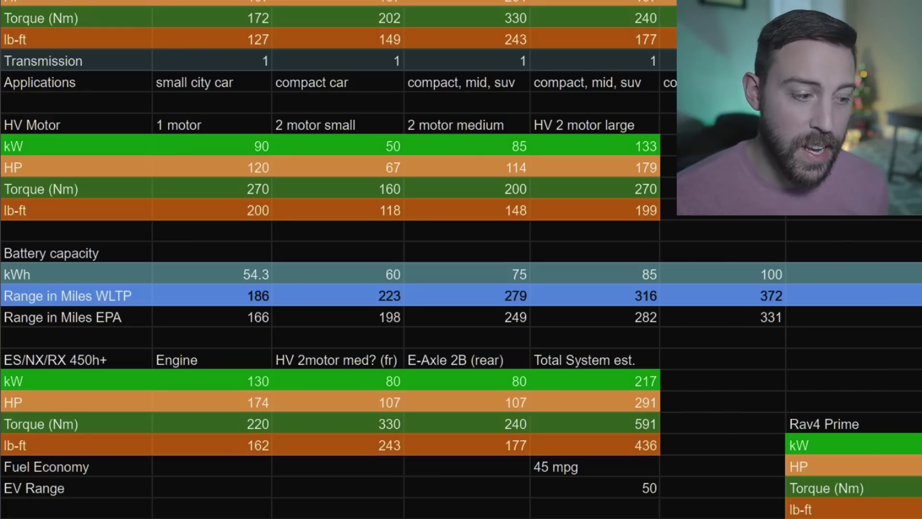
{"action": "left_click", "coordinate": [643, 432]}
{"action": "left_click", "coordinate": [644, 447]}
{"action": "left_click", "coordinate": [611, 461]}
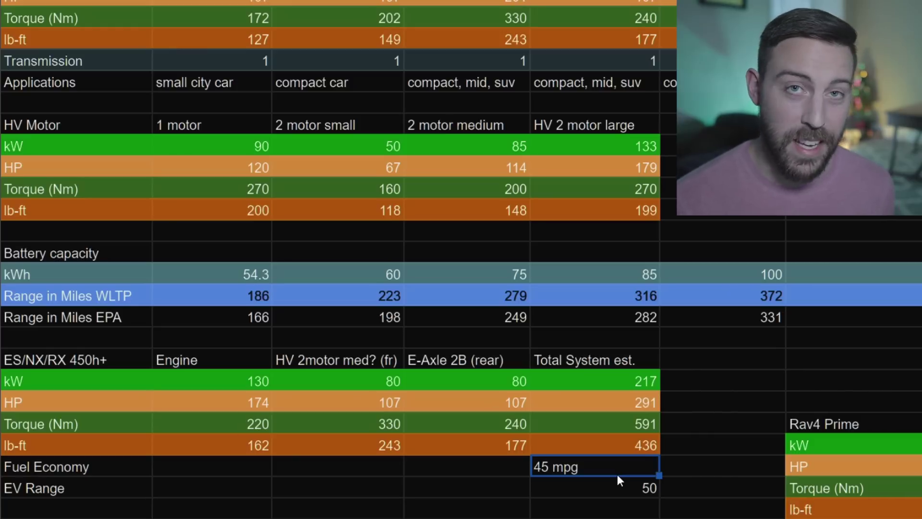
{"action": "left_click", "coordinate": [621, 483]}
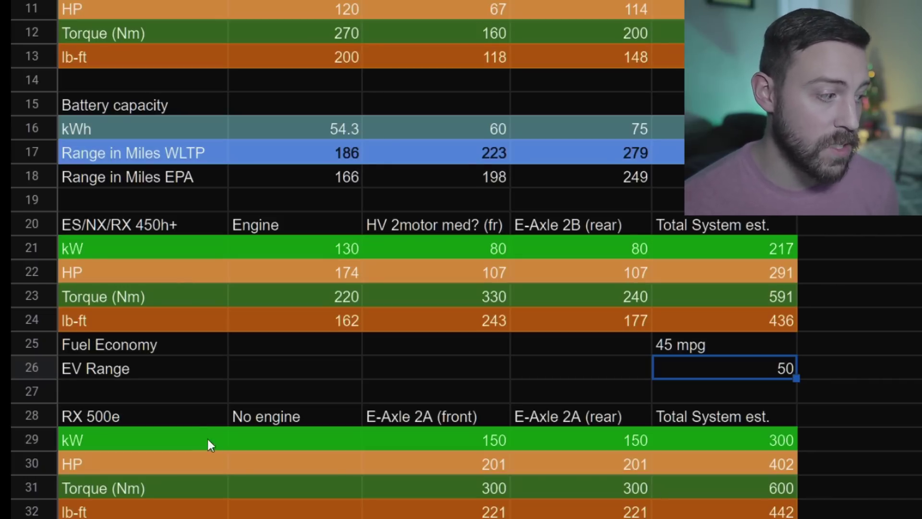
Step: Examine the RX 500e block: engine, front and rear axles, total horsepower and lb-ft, battery size and range
{"action": "left_click", "coordinate": [188, 416]}
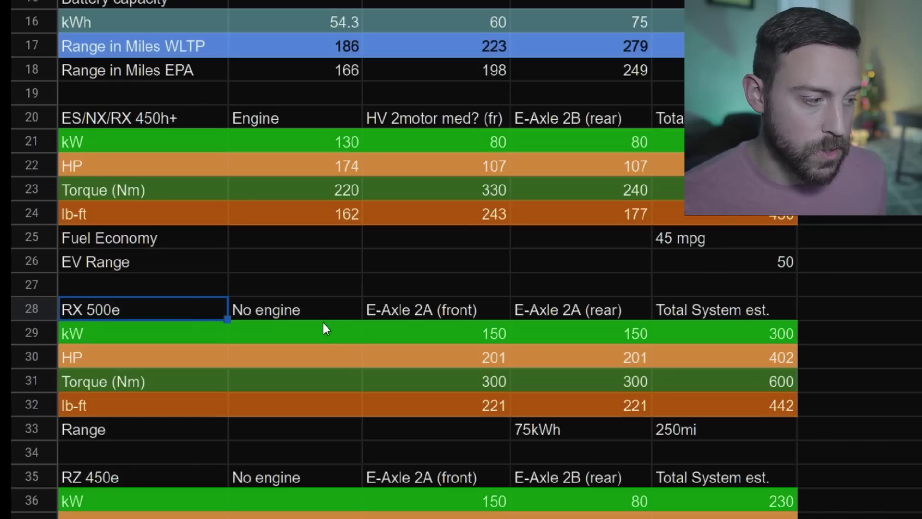
{"action": "left_click_drag", "start_coordinate": [308, 315], "coordinate": [339, 387]}
{"action": "left_click", "coordinate": [439, 308]}
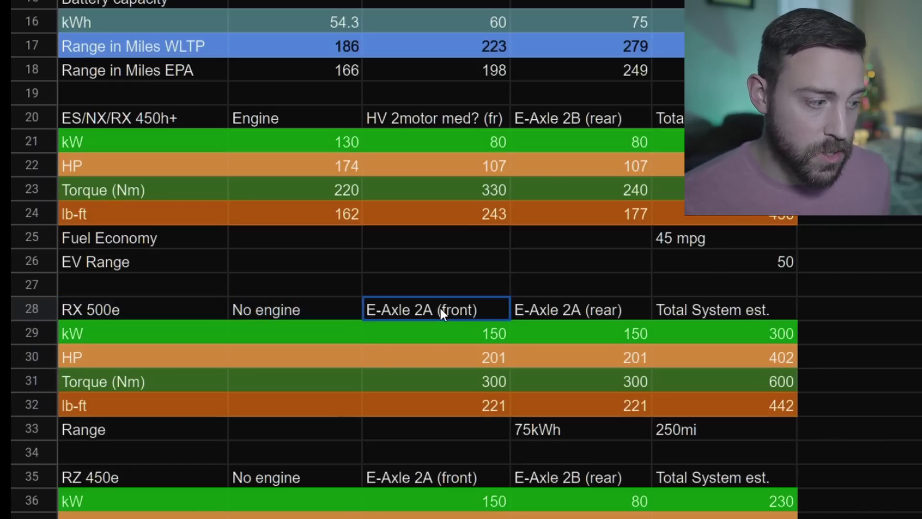
{"action": "left_click", "coordinate": [533, 311]}
{"action": "left_click", "coordinate": [729, 358]}
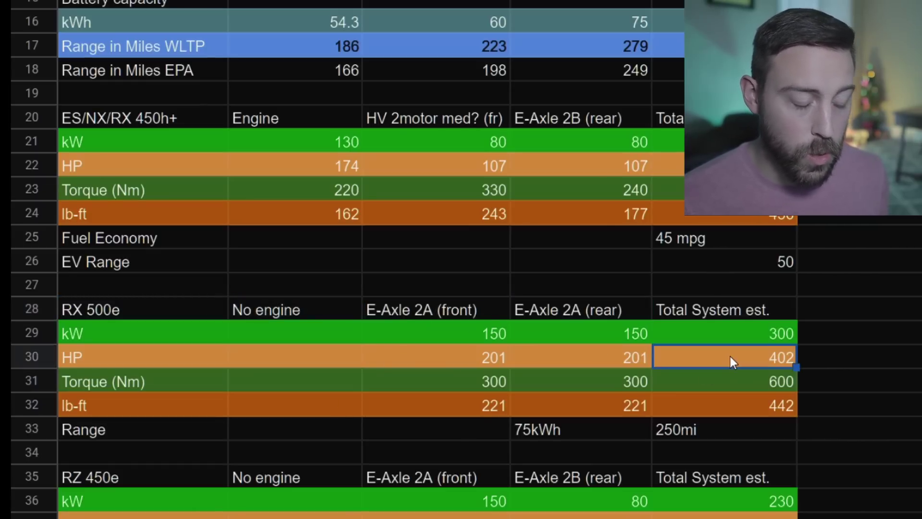
{"action": "left_click", "coordinate": [747, 406]}
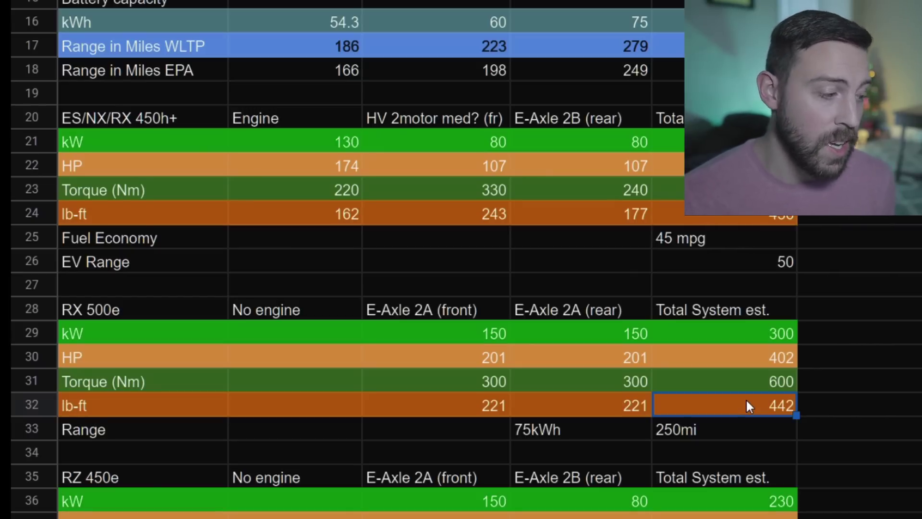
{"action": "left_click", "coordinate": [561, 438]}
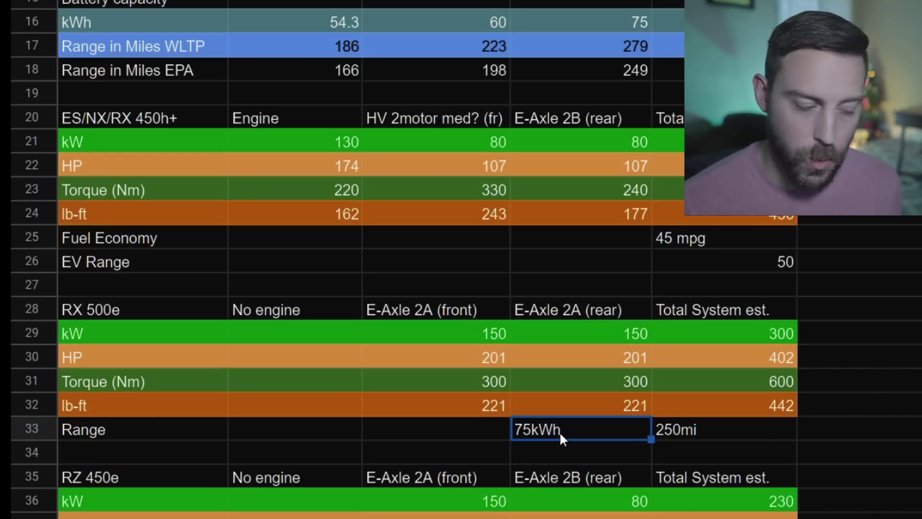
{"action": "left_click", "coordinate": [695, 432]}
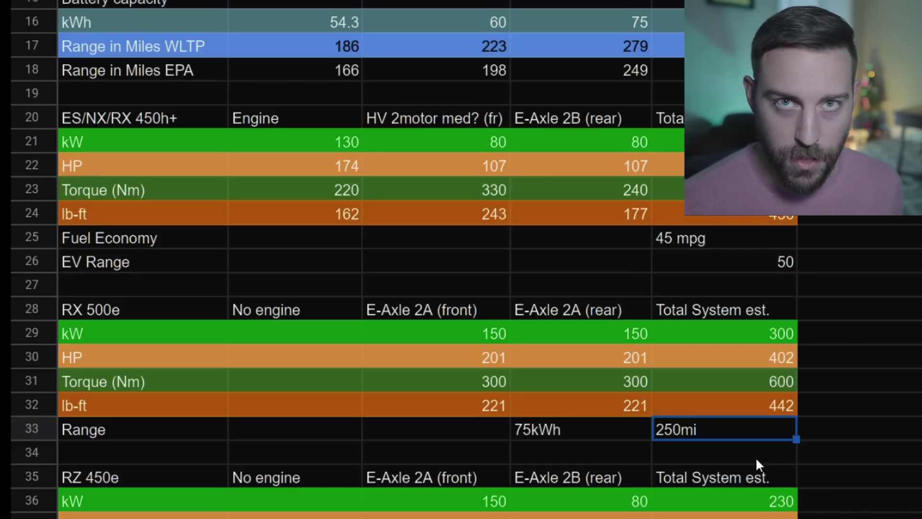
Step: Examine the RZ 450e block's front E-Axle 2A and rear E-Axle 2B figures, focusing on each motor's horsepower
{"action": "scroll", "coordinate": [756, 457], "scroll_direction": "down", "scroll_amount": 2}
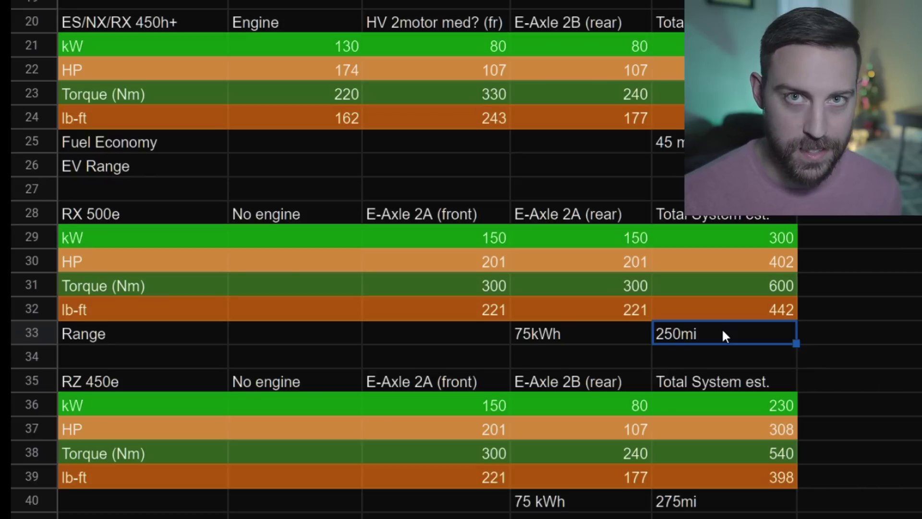
{"action": "scroll", "coordinate": [816, 365], "scroll_direction": "down", "scroll_amount": 2}
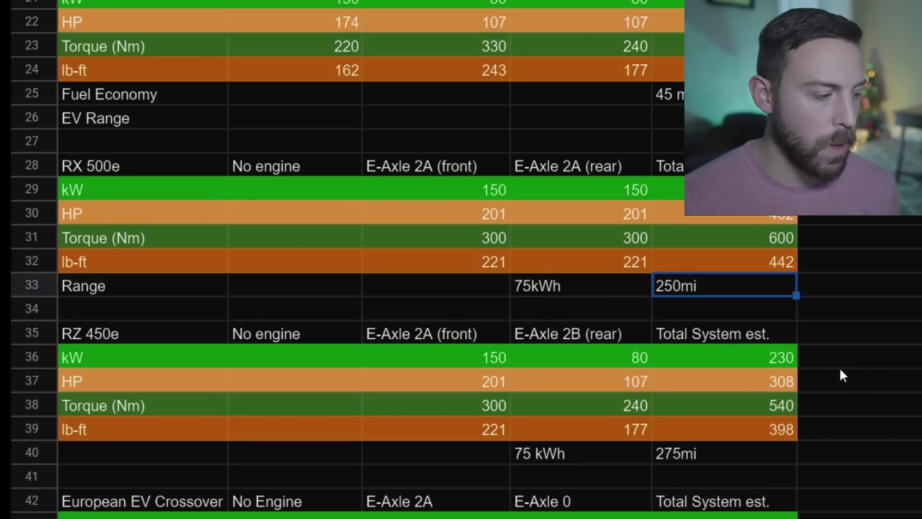
{"action": "scroll", "coordinate": [839, 367], "scroll_direction": "up", "scroll_amount": 3}
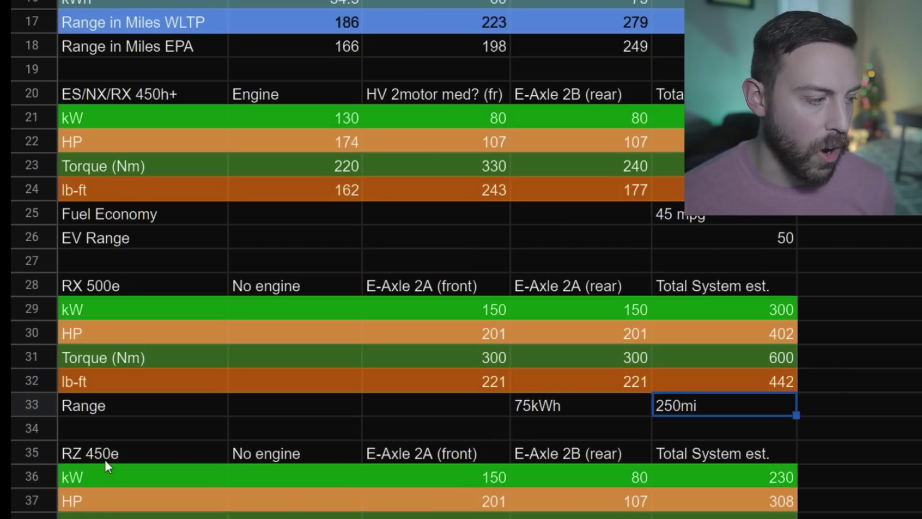
{"action": "left_click", "coordinate": [105, 459]}
{"action": "scroll", "coordinate": [448, 388], "scroll_direction": "down", "scroll_amount": 2}
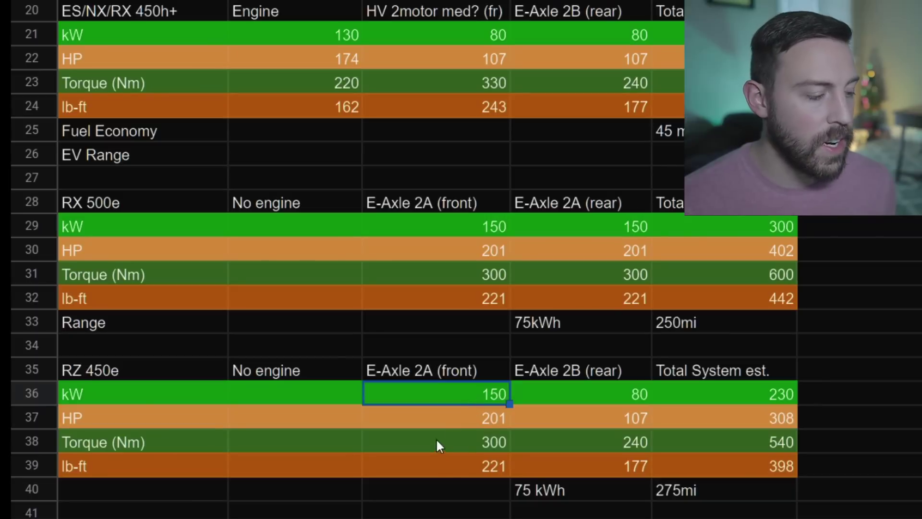
{"action": "left_click", "coordinate": [453, 422]}
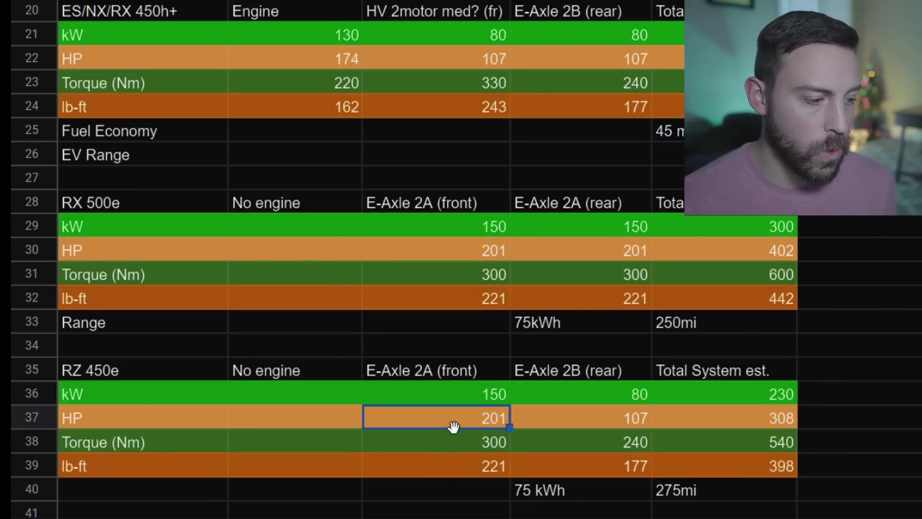
{"action": "left_click", "coordinate": [438, 371]}
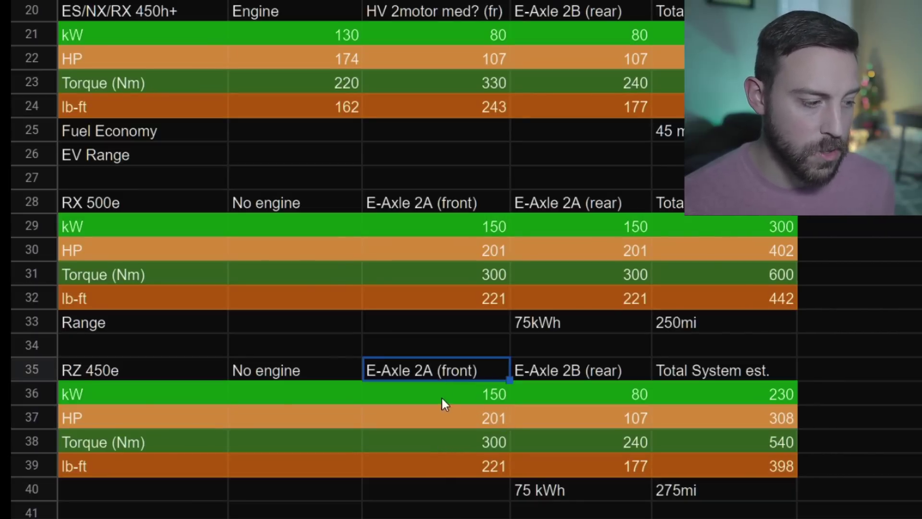
{"action": "left_click", "coordinate": [451, 423]}
{"action": "left_click", "coordinate": [575, 371]}
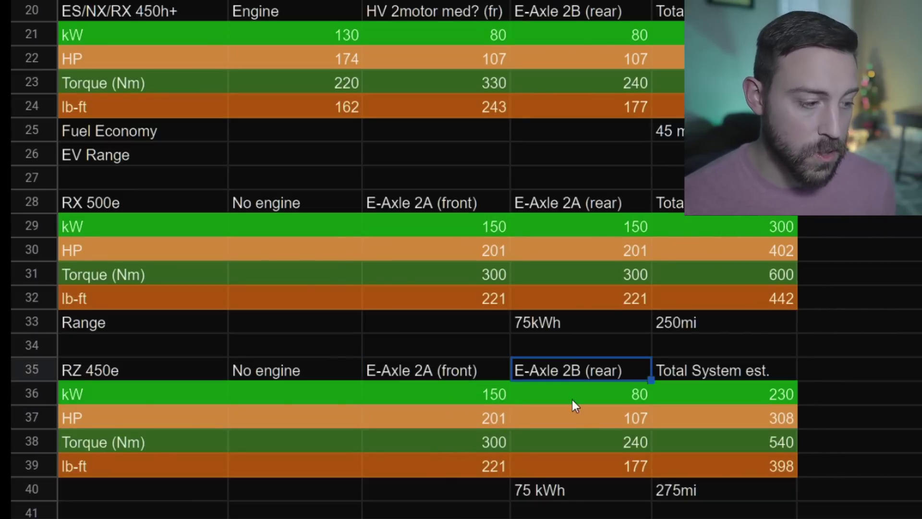
{"action": "left_click", "coordinate": [587, 420]}
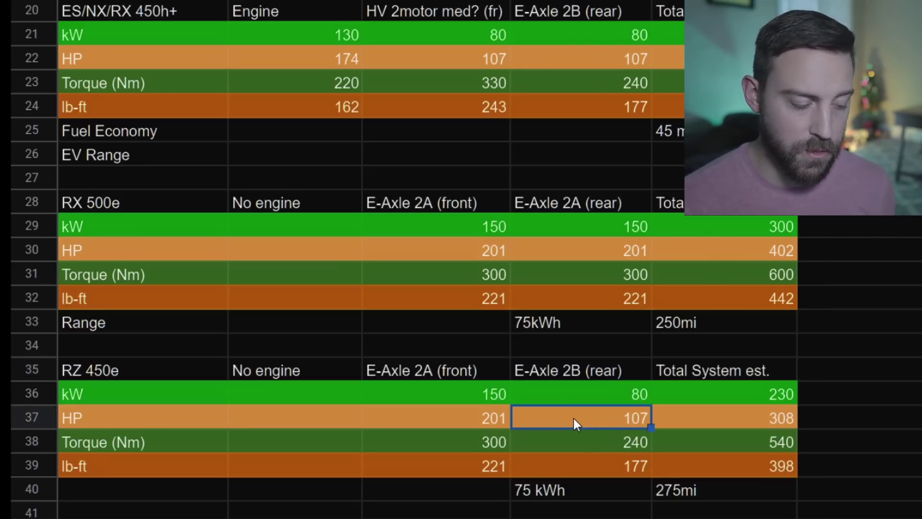
Step: Check the RZ 450e's total system lb-ft and horsepower estimates, along with its battery capacity and range
{"action": "scroll", "coordinate": [606, 401], "scroll_direction": "down", "scroll_amount": 1}
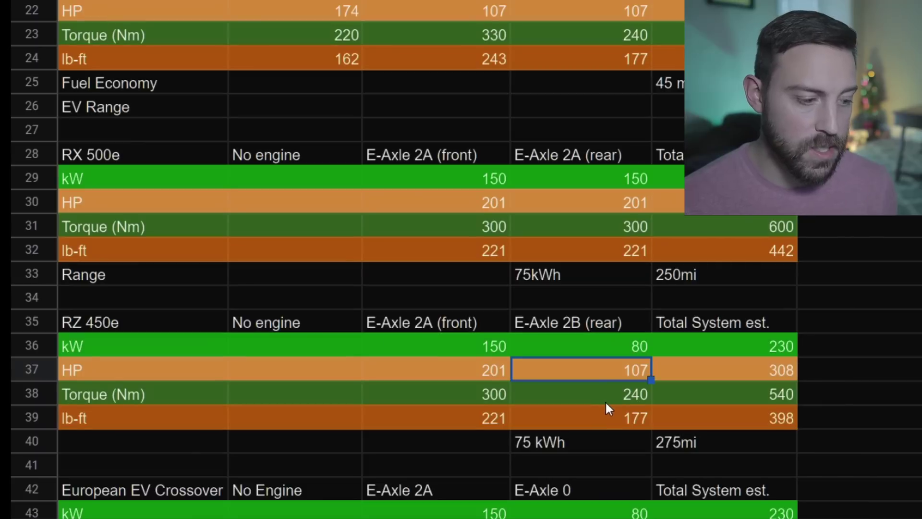
{"action": "left_click", "coordinate": [755, 415]}
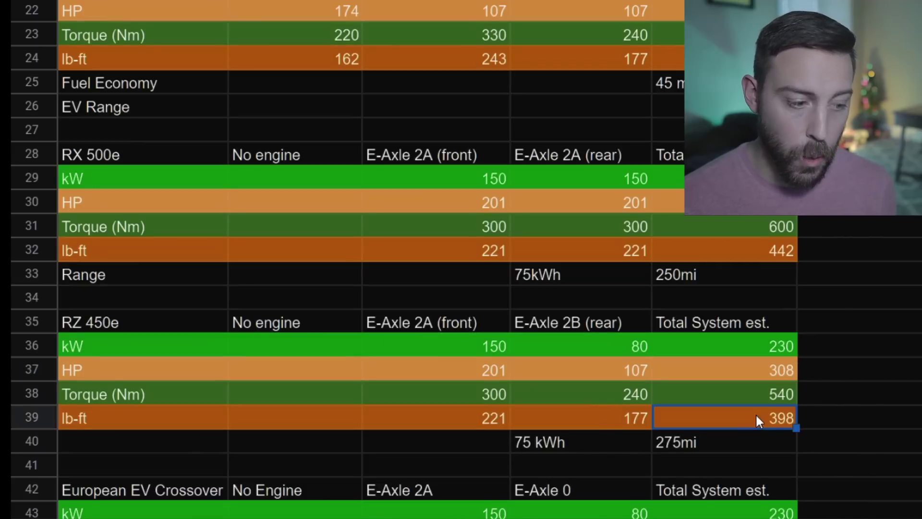
{"action": "left_click", "coordinate": [777, 370]}
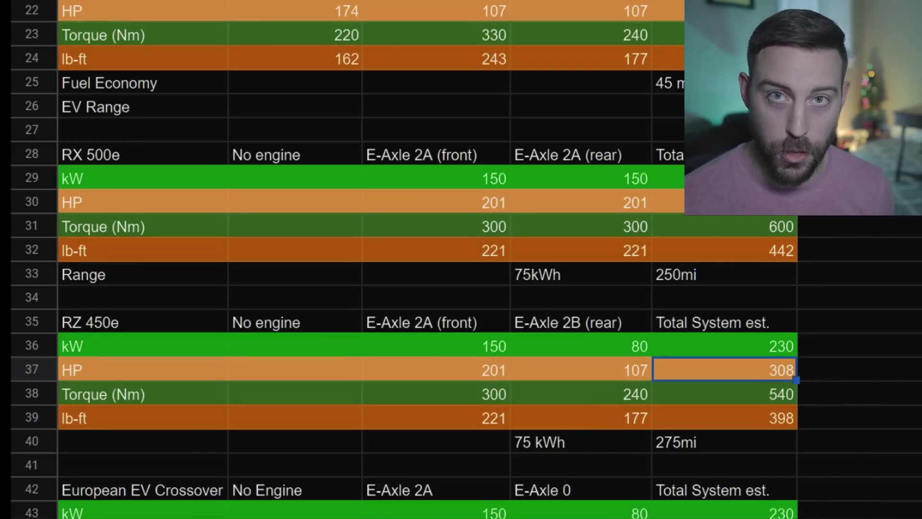
{"action": "left_click", "coordinate": [129, 331]}
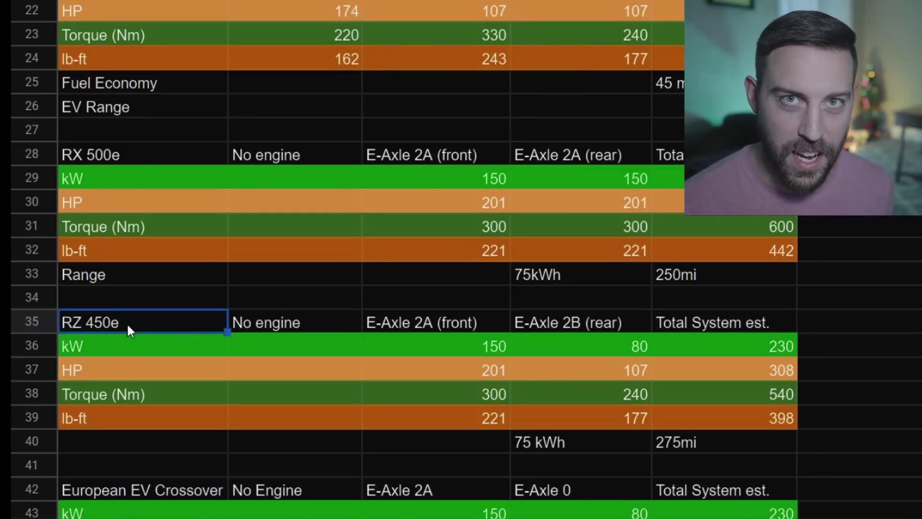
{"action": "left_click", "coordinate": [771, 370]}
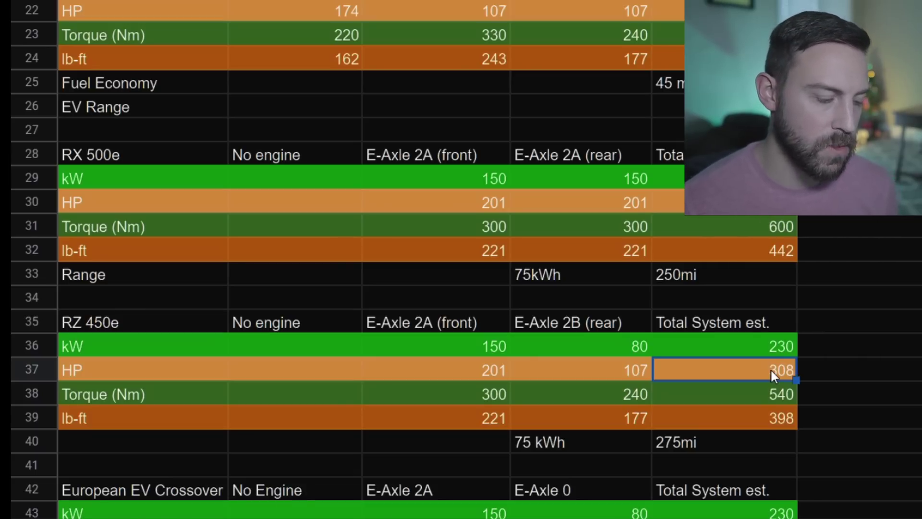
{"action": "left_click", "coordinate": [639, 443]}
{"action": "scroll", "coordinate": [606, 481], "scroll_direction": "up", "scroll_amount": 1}
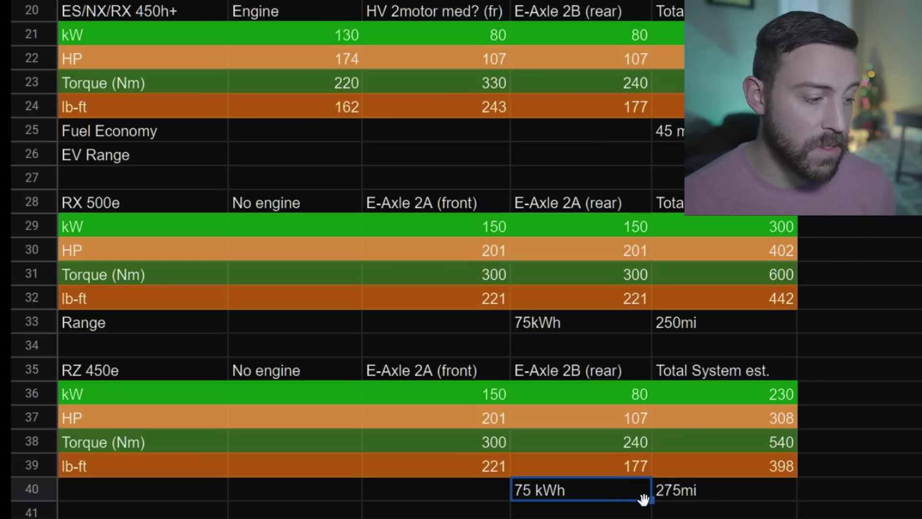
{"action": "left_click", "coordinate": [697, 488]}
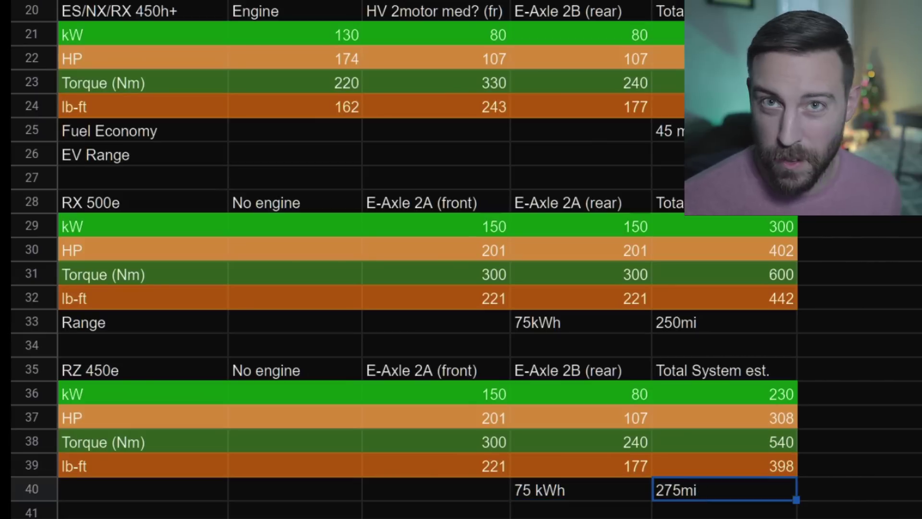
Step: Examine the European EV Crossover block below the RZ 450e, starting with its model heading
{"action": "scroll", "coordinate": [361, 423], "scroll_direction": "down", "scroll_amount": 5}
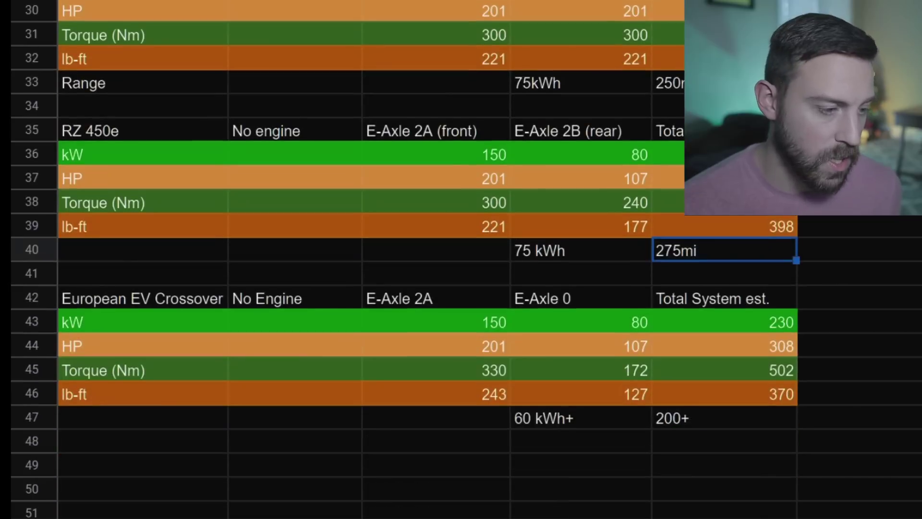
{"action": "left_click", "coordinate": [112, 307]}
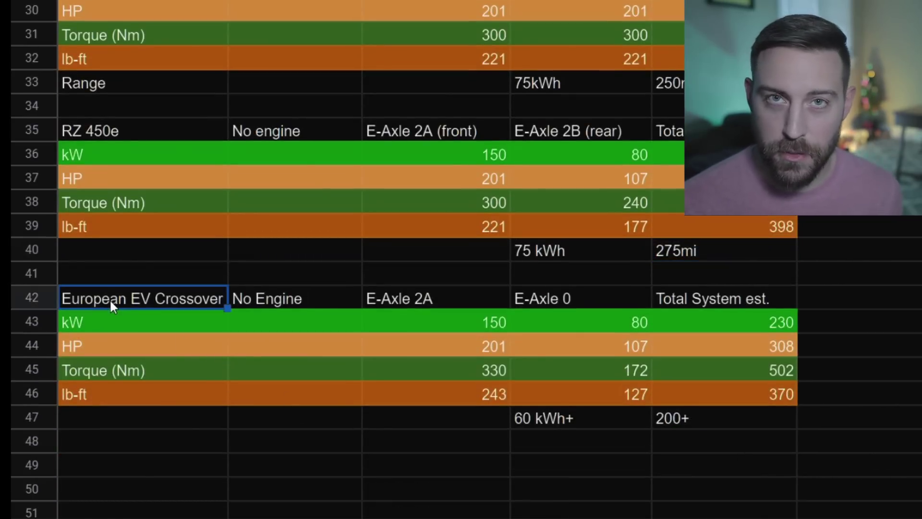